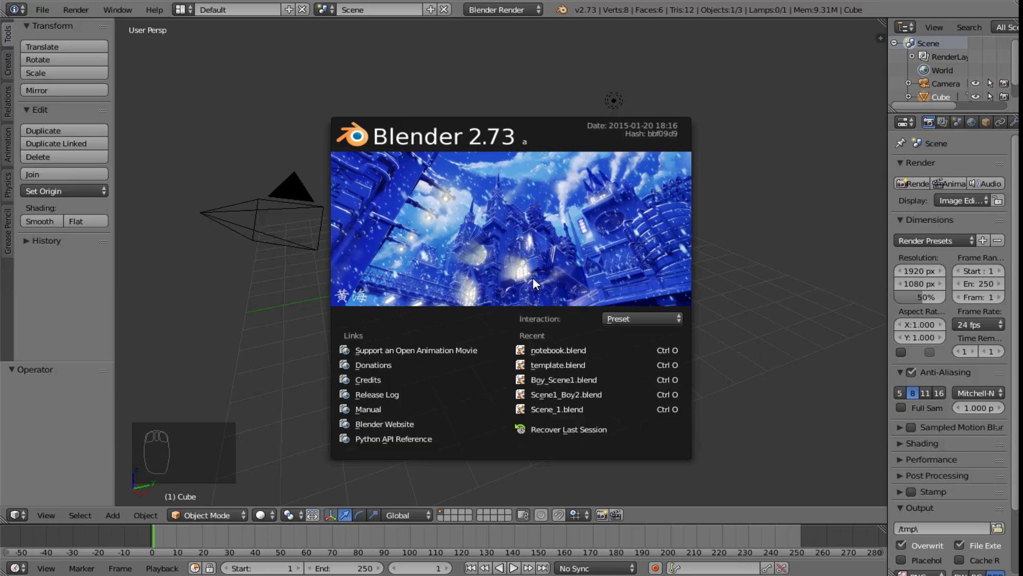
Step: Dismiss the welcome splash to reveal the default cube, camera and lamp scene
{"action": "left_click", "coordinate": [736, 252]}
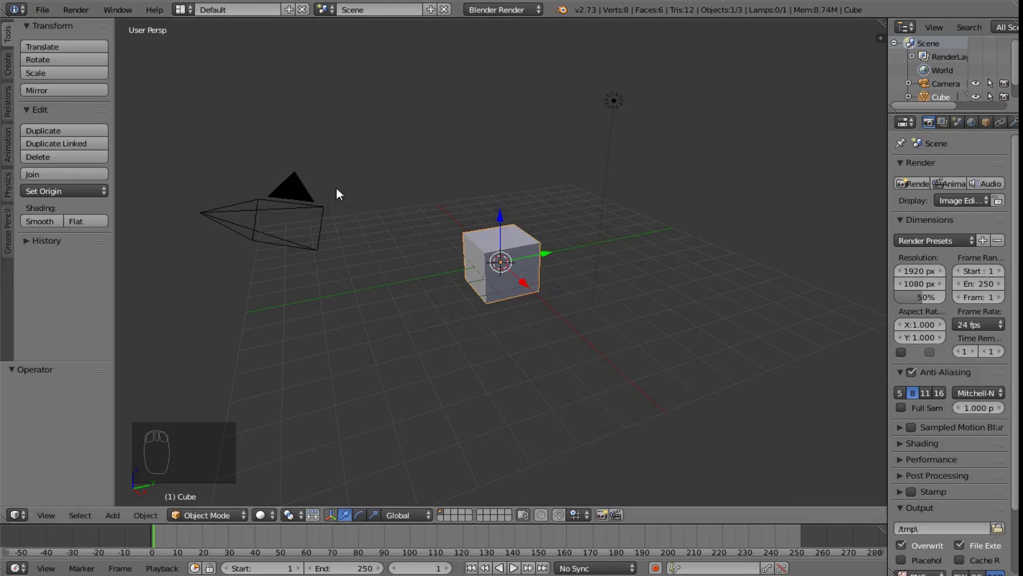
{"action": "right_click", "coordinate": [615, 100]}
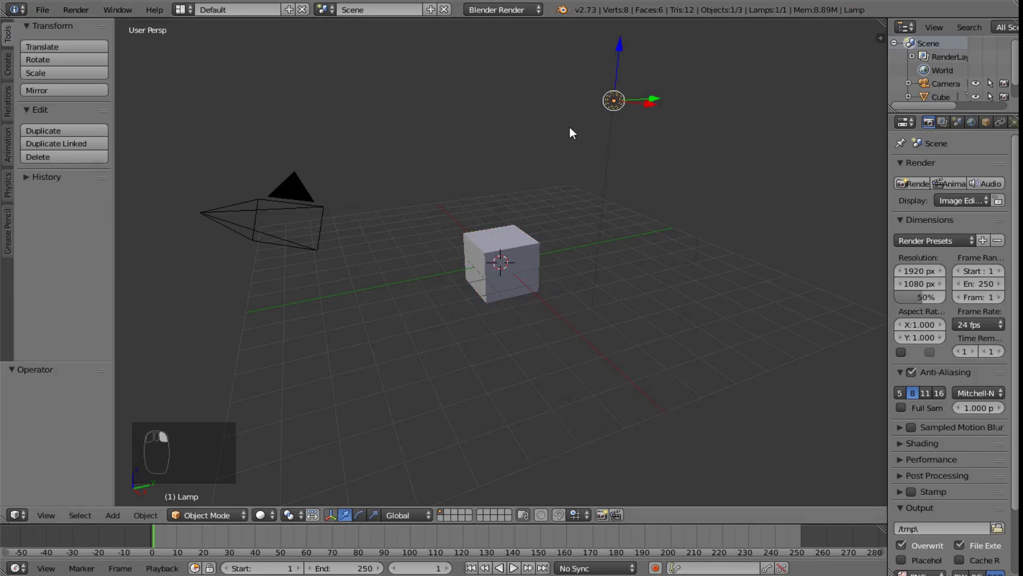
{"action": "right_click", "coordinate": [525, 251]}
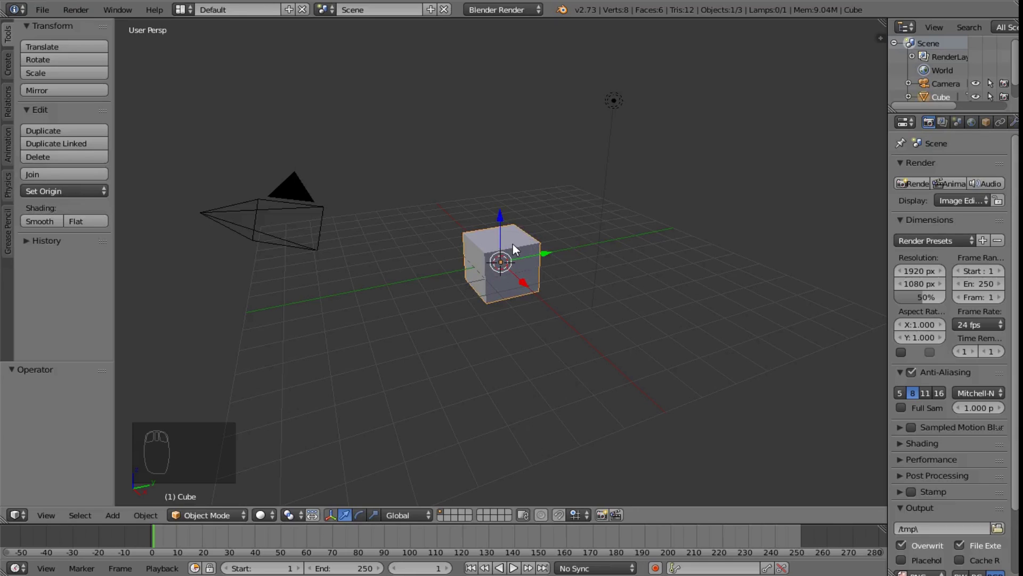
{"action": "right_click", "coordinate": [303, 195]}
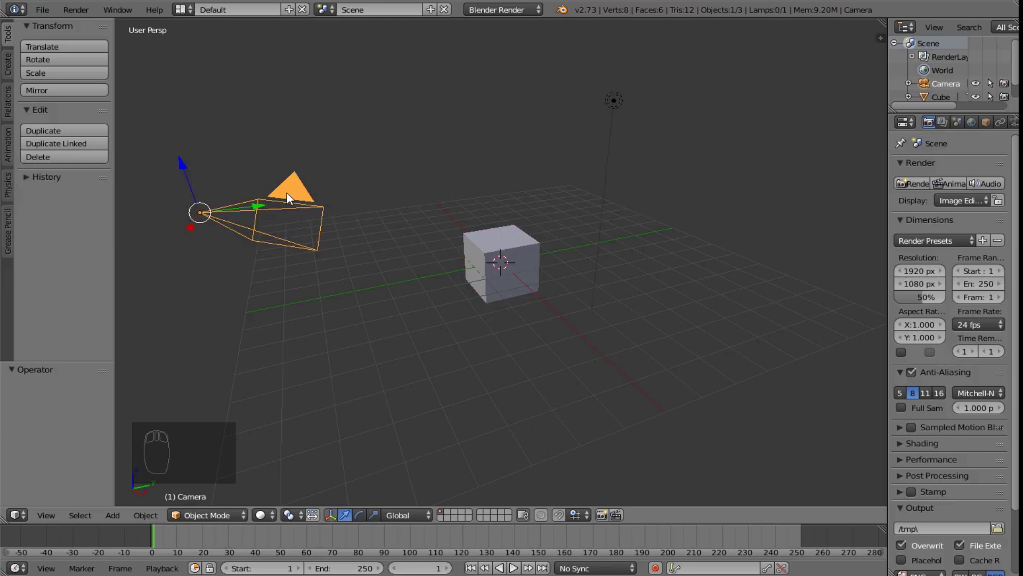
{"action": "right_click", "coordinate": [517, 246]}
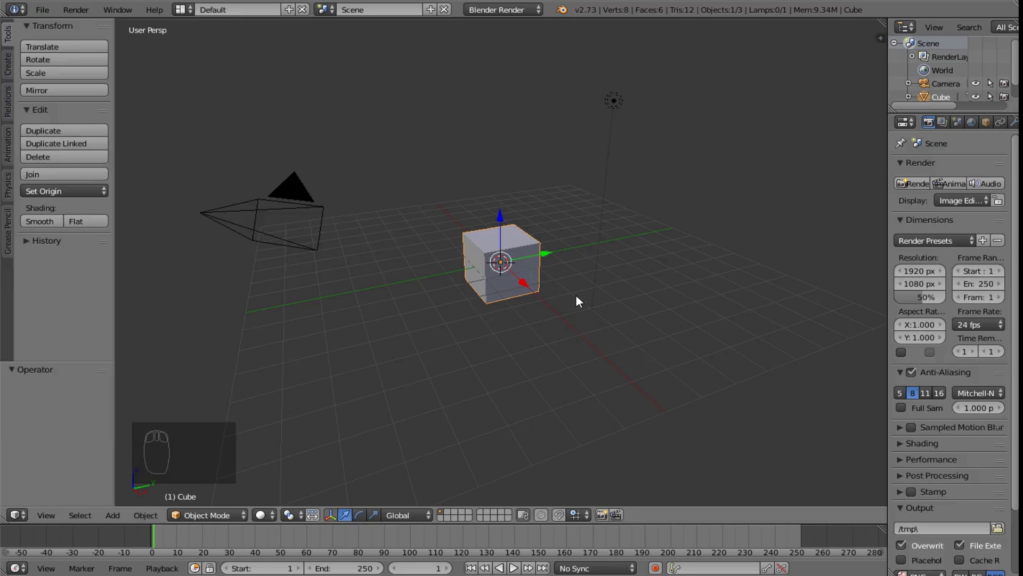
Step: Delete the default cube, confirming the deletion in the popup
{"action": "key", "text": "Delete"}
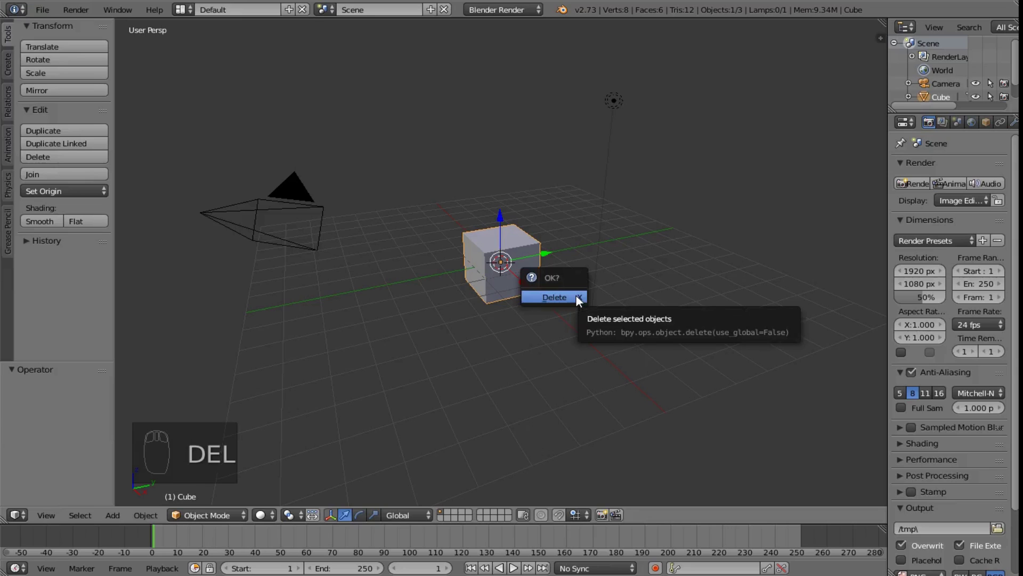
{"action": "left_click", "coordinate": [577, 297]}
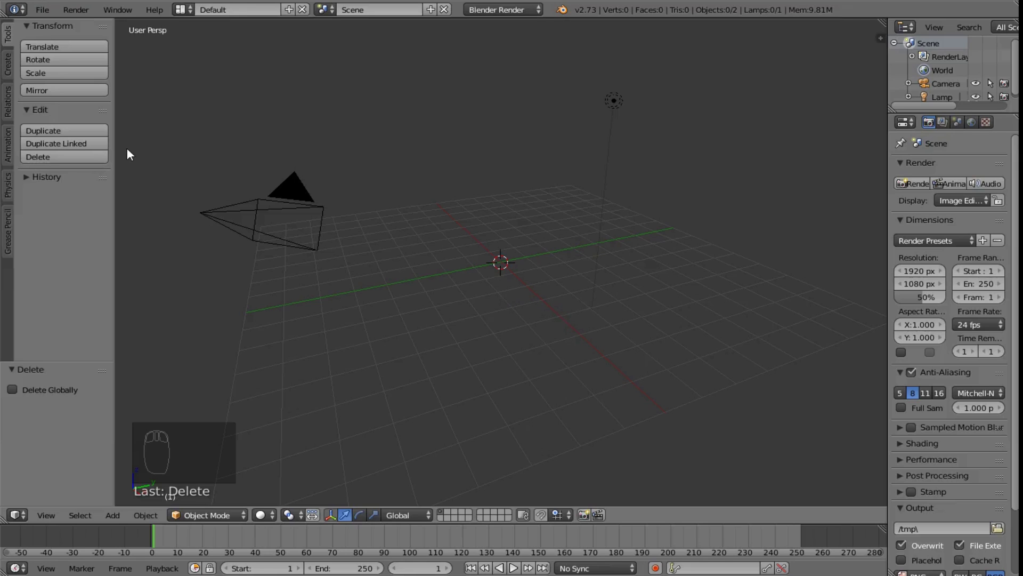
Step: Add a new cube from Add Primitive and shift it -0.29 along X
{"action": "left_click", "coordinate": [8, 64]}
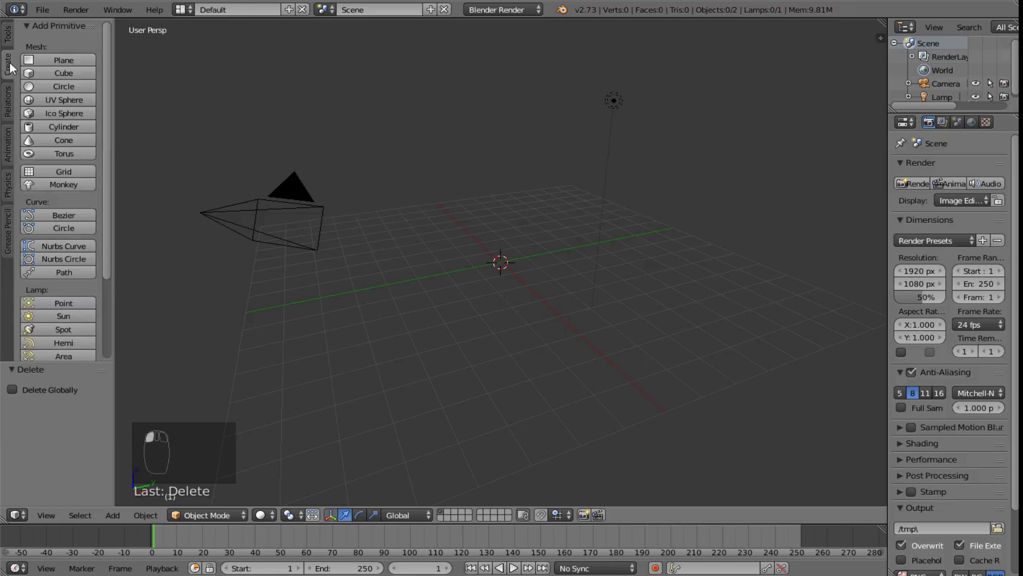
{"action": "left_click", "coordinate": [62, 73]}
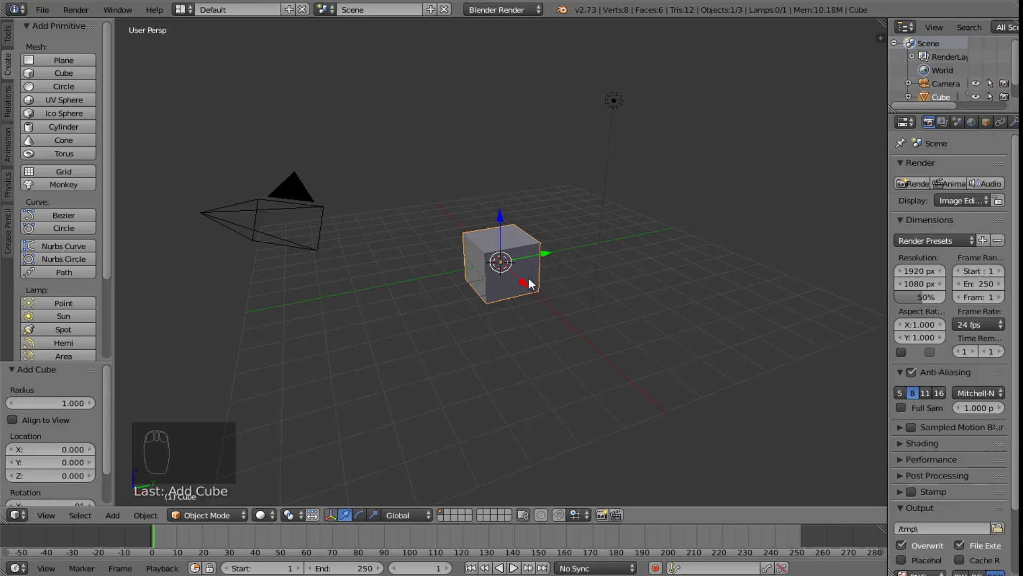
{"action": "mouse_move", "coordinate": [523, 281]}
{"action": "left_mouse_down"}
{"action": "mouse_move", "coordinate": [556, 316]}
{"action": "mouse_move", "coordinate": [475, 238]}
{"action": "mouse_move", "coordinate": [534, 302]}
{"action": "mouse_move", "coordinate": [498, 259]}
{"action": "mouse_move", "coordinate": [517, 282]}
{"action": "left_mouse_up"}
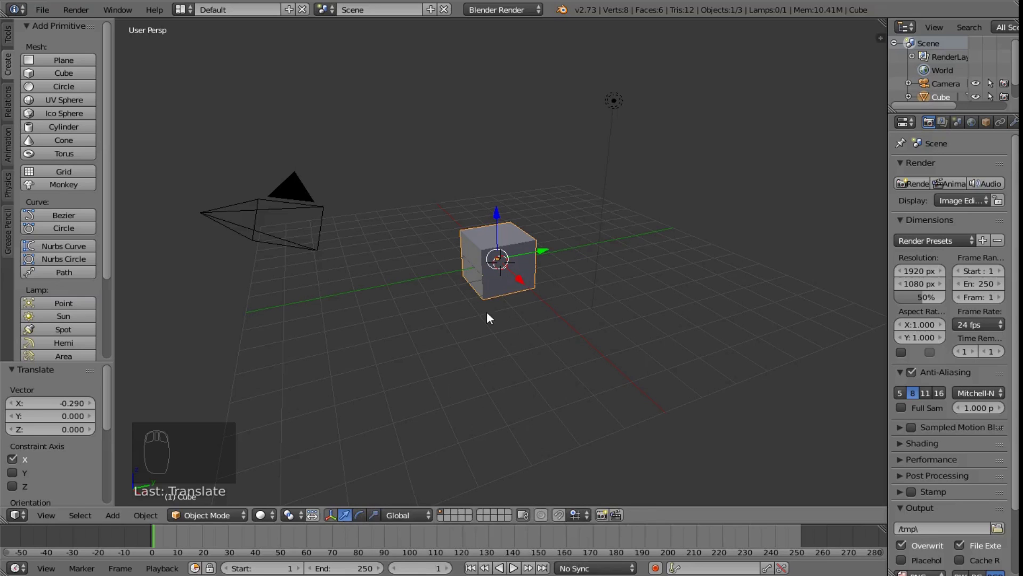
Step: Scale the cube thin in X and Y and stretch it 1.961 along Z into a trunk
{"action": "left_click", "coordinate": [374, 515]}
{"action": "left_click_drag", "start_coordinate": [523, 280], "coordinate": [515, 256]}
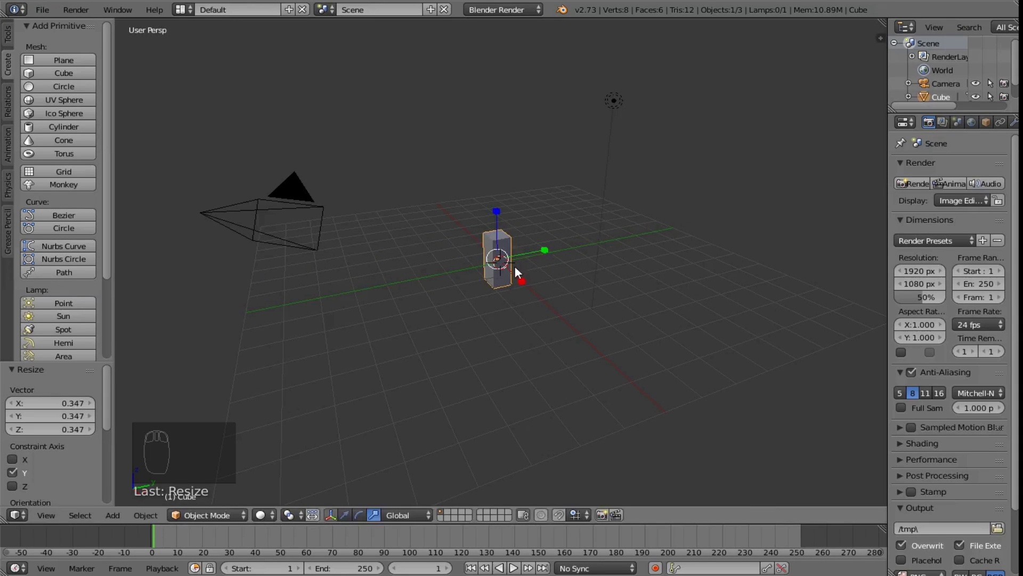
{"action": "left_click_drag", "start_coordinate": [498, 210], "coordinate": [503, 164]}
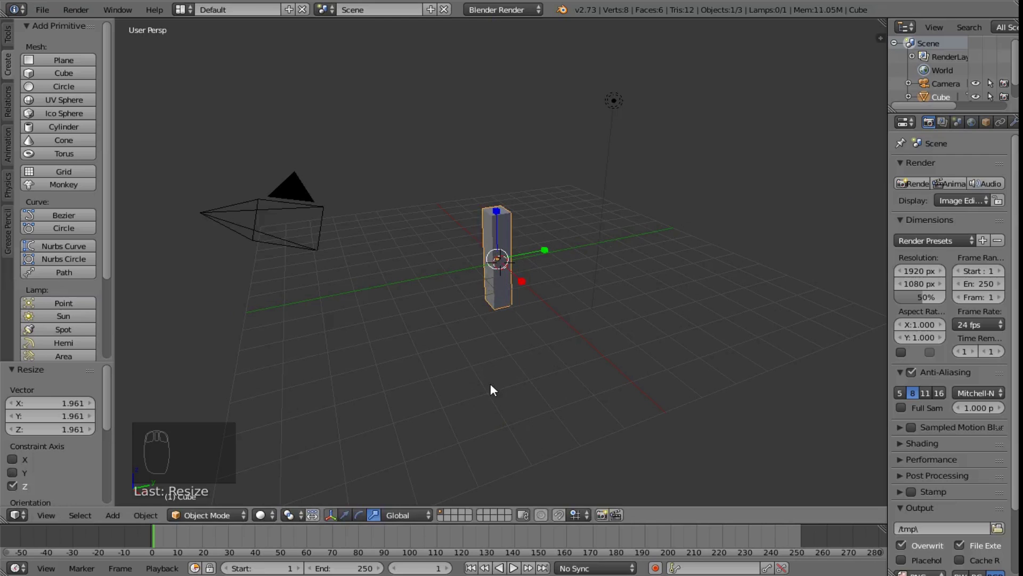
{"action": "scroll", "coordinate": [533, 363], "scroll_direction": "down", "scroll_amount": 4}
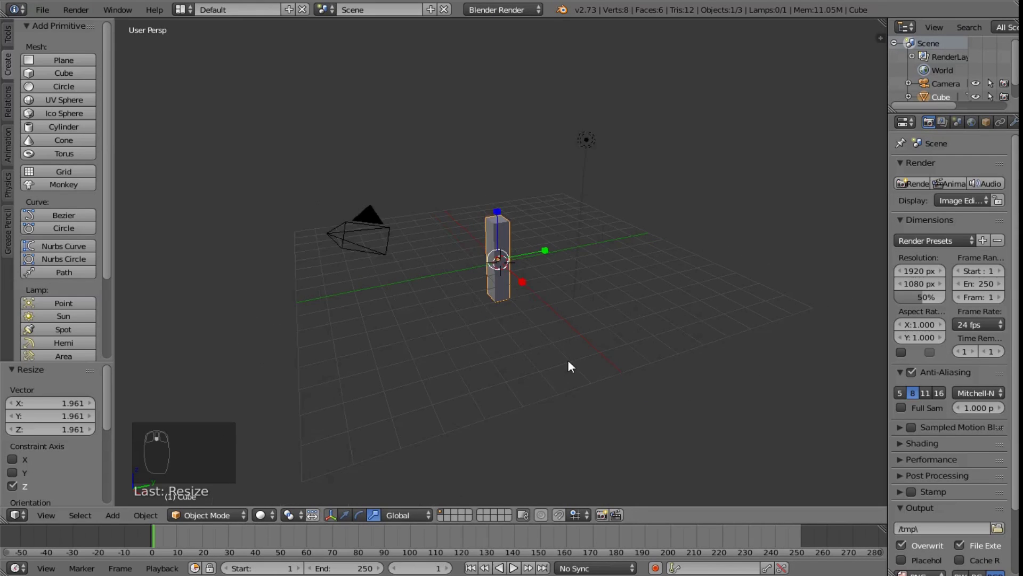
{"action": "middle_click_drag", "start_coordinate": [542, 336], "coordinate": [515, 334]}
{"action": "scroll", "coordinate": [524, 283], "scroll_direction": "up", "scroll_amount": 5}
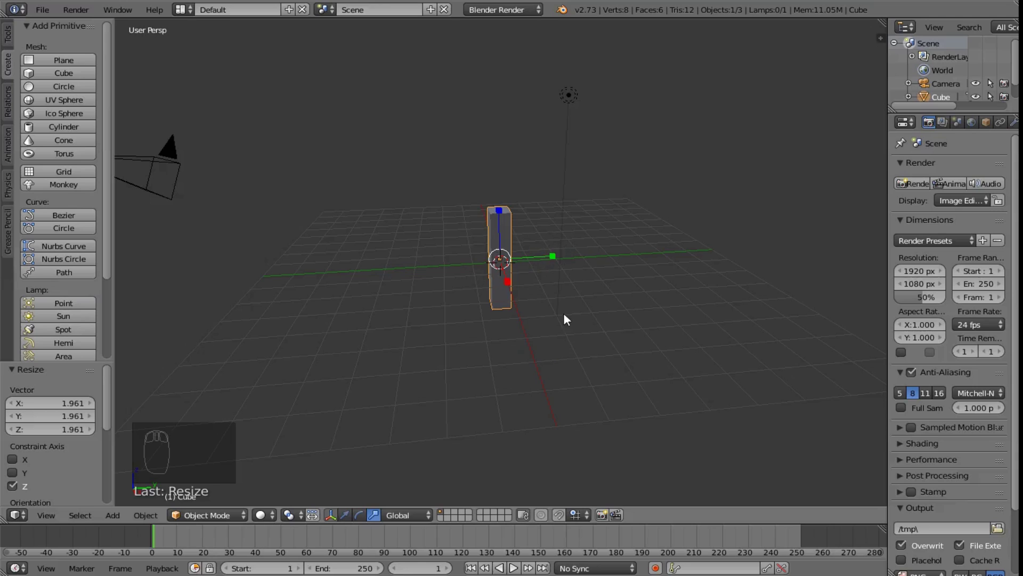
Step: Try out 3D cursor positions around the trunk for placing new cubes
{"action": "left_click", "coordinate": [535, 315]}
{"action": "left_click", "coordinate": [411, 335]}
{"action": "left_click", "coordinate": [454, 354]}
{"action": "left_click", "coordinate": [386, 380]}
{"action": "left_click", "coordinate": [530, 384]}
{"action": "left_click", "coordinate": [679, 291]}
{"action": "left_click", "coordinate": [713, 376]}
{"action": "left_click", "coordinate": [366, 382]}
{"action": "left_click", "coordinate": [287, 327]}
{"action": "left_click", "coordinate": [520, 398]}
{"action": "left_click", "coordinate": [674, 371]}
{"action": "left_click", "coordinate": [744, 392]}
{"action": "left_click", "coordinate": [288, 328]}
{"action": "left_click", "coordinate": [671, 383]}
{"action": "left_click", "coordinate": [736, 314]}
Step: Add one cube at the lower left of the trunk and another above it
{"action": "left_click", "coordinate": [290, 363]}
{"action": "left_click", "coordinate": [286, 364]}
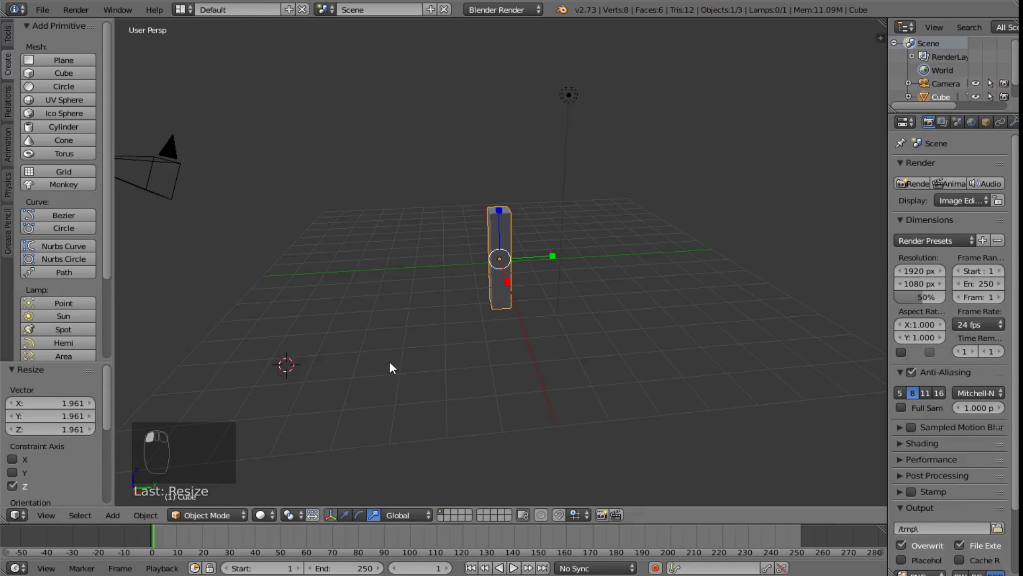
{"action": "left_click", "coordinate": [56, 73]}
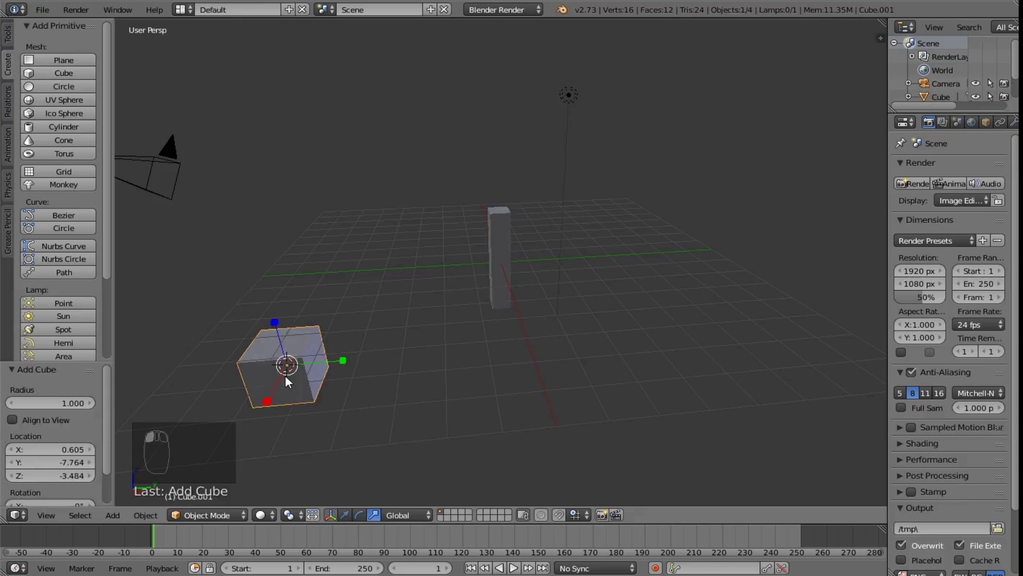
{"action": "left_click", "coordinate": [463, 199]}
{"action": "left_click", "coordinate": [50, 74]}
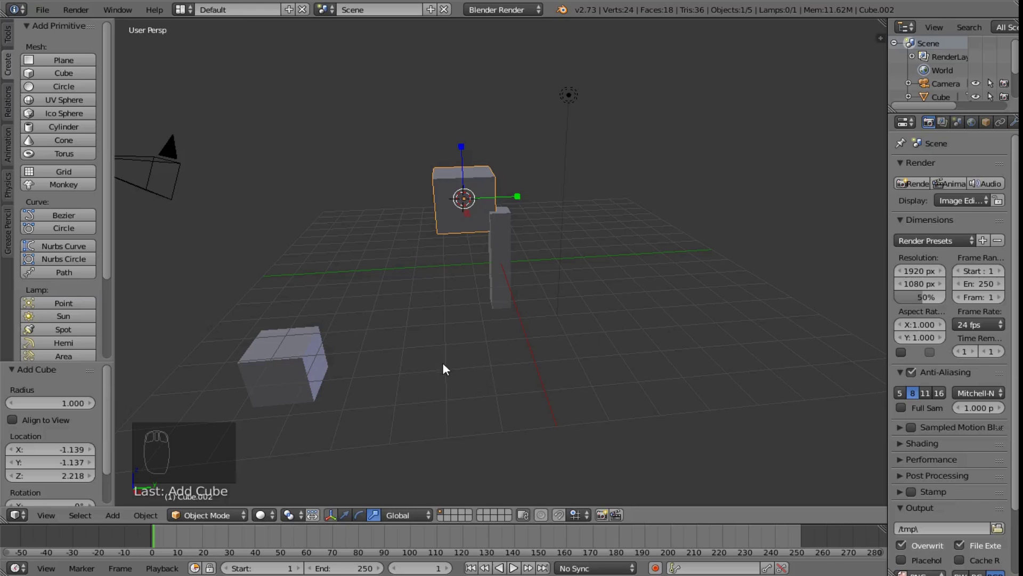
Step: Switch to the Translate manipulator and slide the top cube along X over the trunk
{"action": "mouse_move", "coordinate": [442, 373]}
{"action": "middle_mouse_down"}
{"action": "mouse_move", "coordinate": [498, 309]}
{"action": "mouse_move", "coordinate": [578, 327]}
{"action": "mouse_move", "coordinate": [577, 317]}
{"action": "mouse_move", "coordinate": [547, 356]}
{"action": "mouse_move", "coordinate": [445, 403]}
{"action": "mouse_move", "coordinate": [441, 484]}
{"action": "mouse_move", "coordinate": [448, 375]}
{"action": "mouse_move", "coordinate": [460, 372]}
{"action": "middle_mouse_up"}
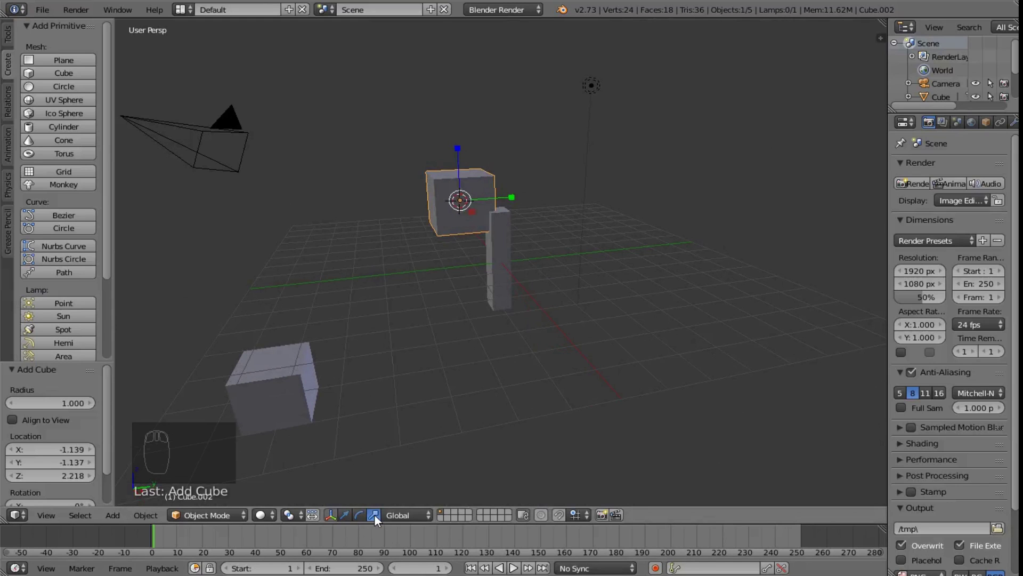
{"action": "left_click", "coordinate": [345, 514]}
{"action": "left_click_drag", "start_coordinate": [470, 212], "coordinate": [486, 226]}
Step: Bring the lower-left cube up to the canopy, moving it -1.420 along Y and up Z
{"action": "right_click", "coordinate": [267, 388]}
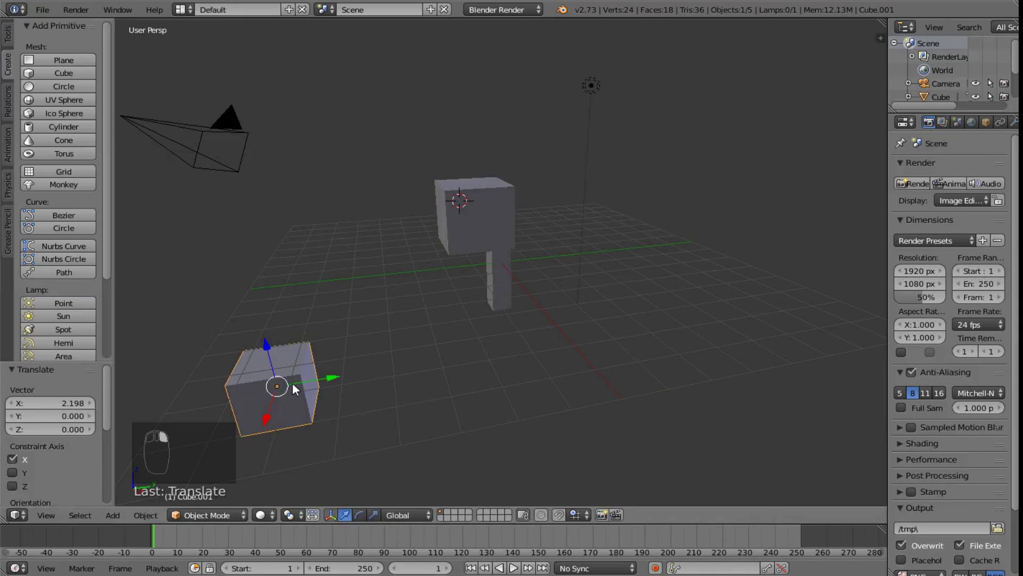
{"action": "left_click_drag", "start_coordinate": [327, 376], "coordinate": [586, 336]}
{"action": "left_click_drag", "start_coordinate": [532, 301], "coordinate": [514, 148]}
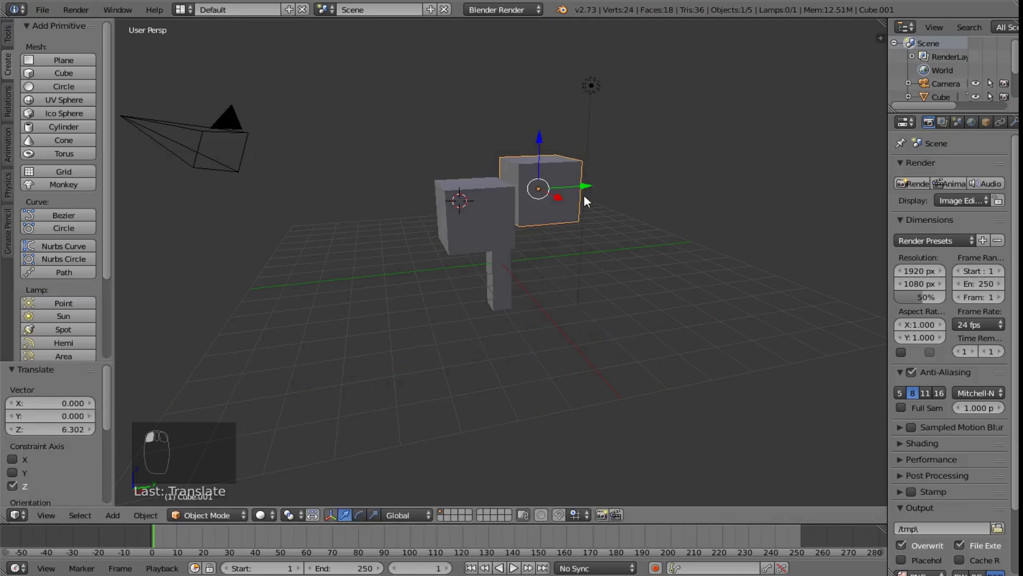
{"action": "left_click_drag", "start_coordinate": [584, 194], "coordinate": [539, 181]}
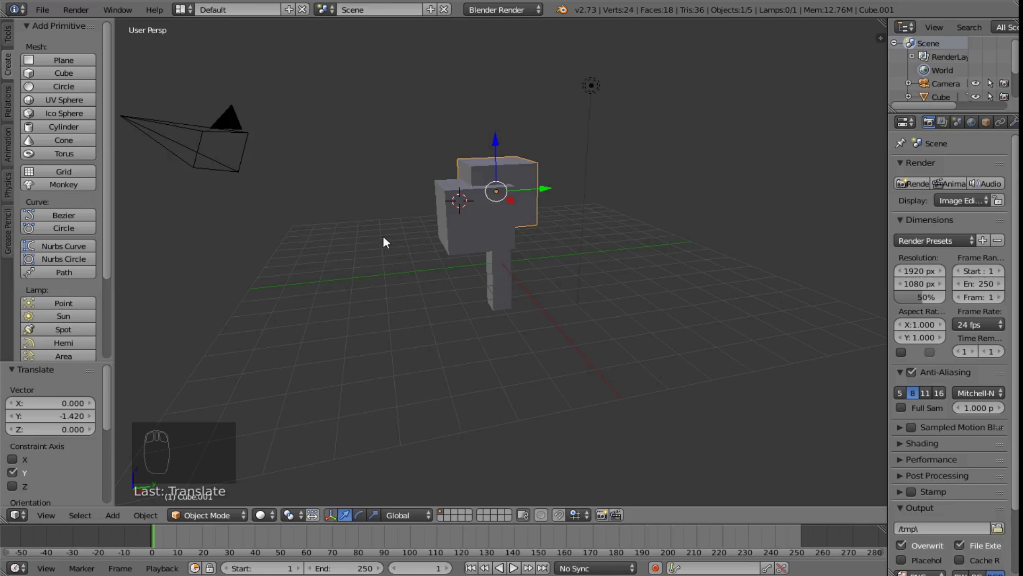
Step: Add a third cube and fit it beside the canopy, ending with a -0.254 Z nudge
{"action": "left_click", "coordinate": [346, 276]}
{"action": "left_click", "coordinate": [60, 73]}
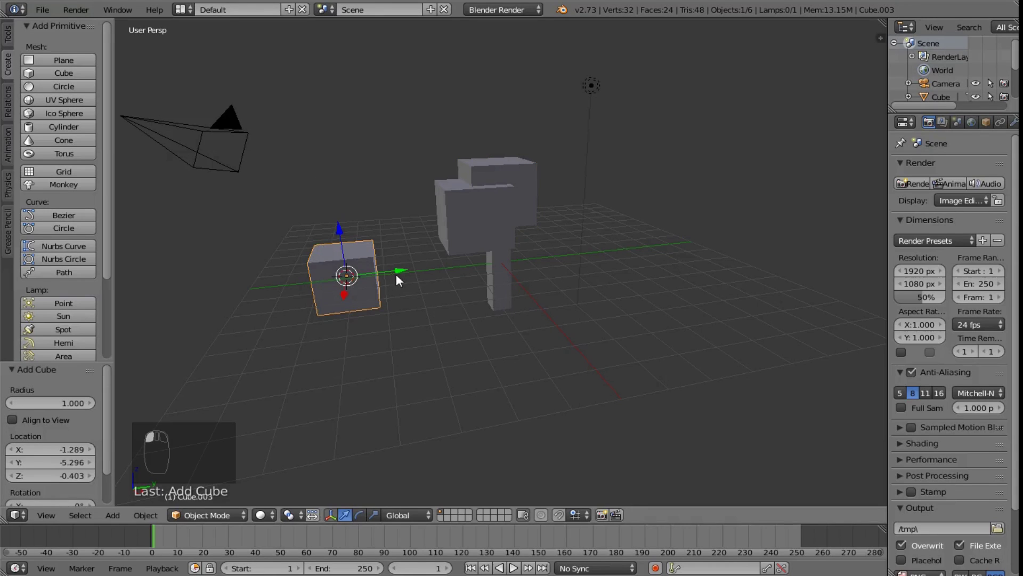
{"action": "left_click_drag", "start_coordinate": [399, 272], "coordinate": [578, 252]}
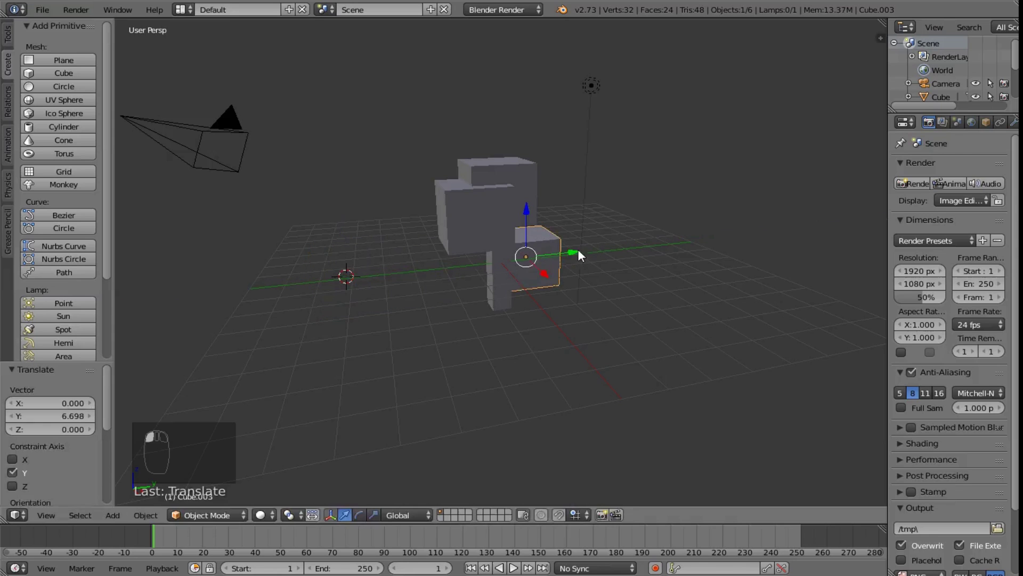
{"action": "left_click_drag", "start_coordinate": [526, 209], "coordinate": [525, 159]}
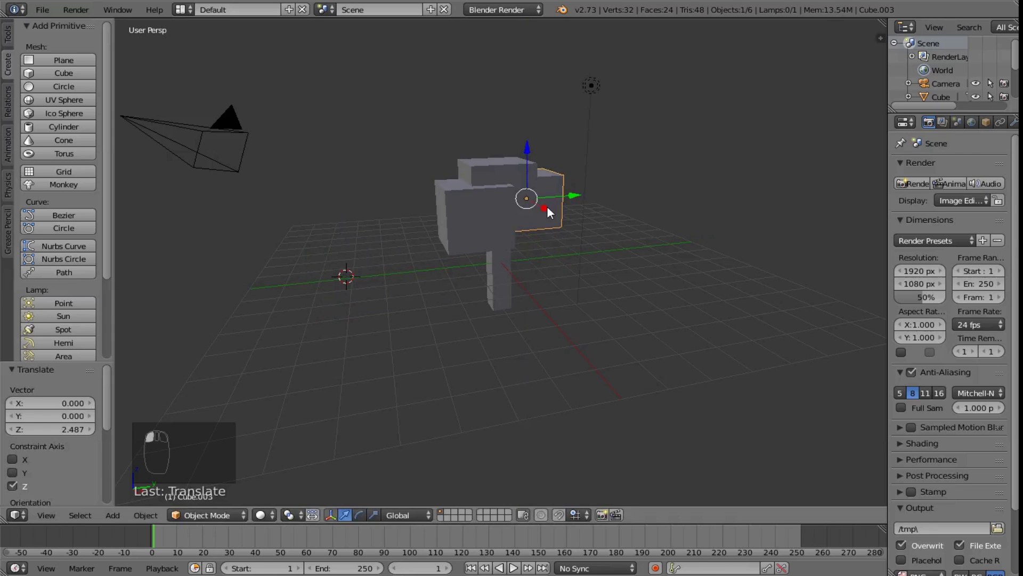
{"action": "mouse_move", "coordinate": [547, 205]}
{"action": "left_mouse_down"}
{"action": "mouse_move", "coordinate": [566, 229]}
{"action": "mouse_move", "coordinate": [601, 209]}
{"action": "mouse_move", "coordinate": [559, 209]}
{"action": "left_mouse_up"}
{"action": "left_click_drag", "start_coordinate": [521, 167], "coordinate": [516, 173]}
{"action": "left_click", "coordinate": [503, 326]}
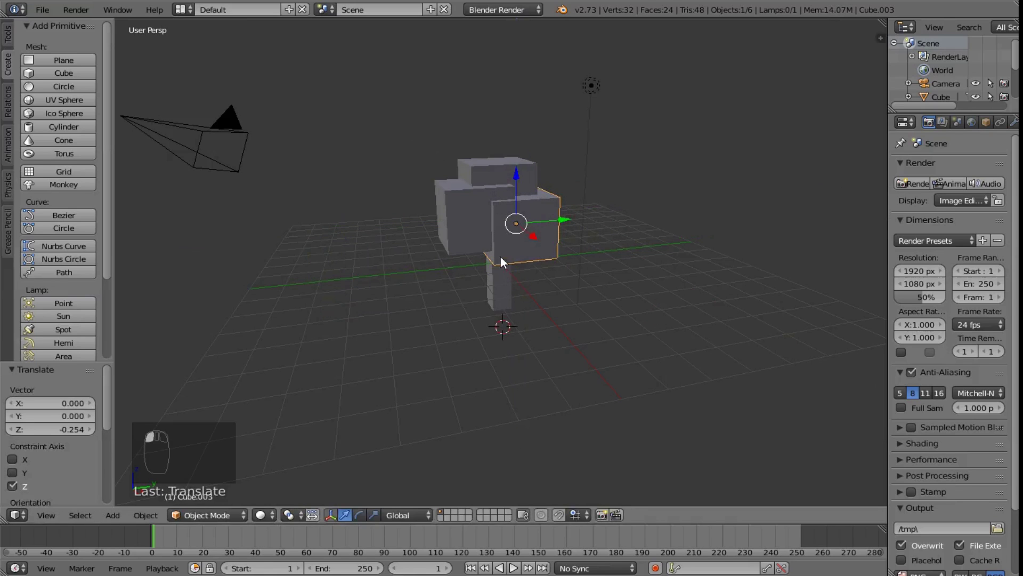
Step: Slide two leaf cubes sideways along X around the trunk top
{"action": "middle_click_drag", "start_coordinate": [456, 355], "coordinate": [457, 349]}
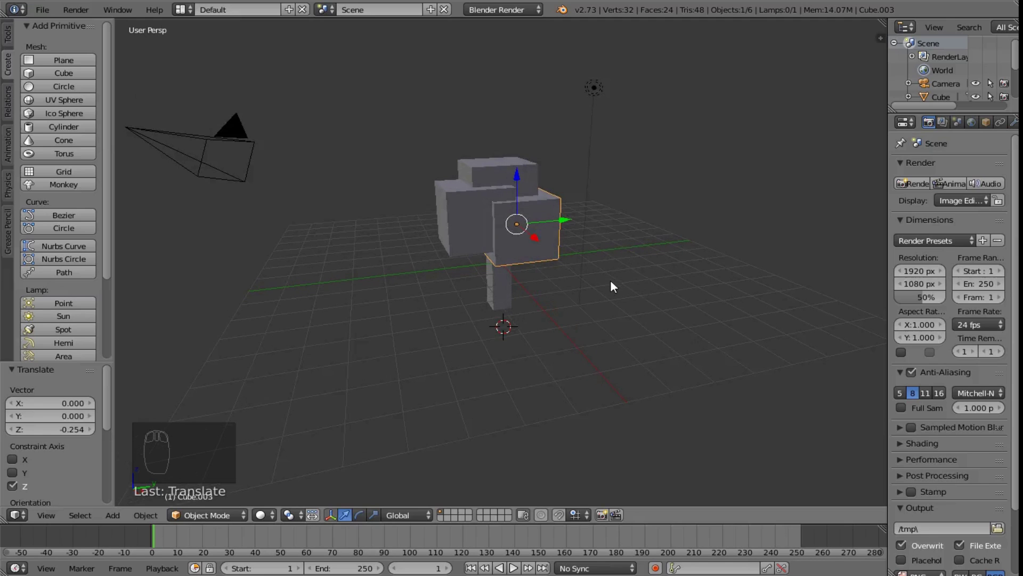
{"action": "scroll", "coordinate": [613, 293], "scroll_direction": "up", "scroll_amount": 1}
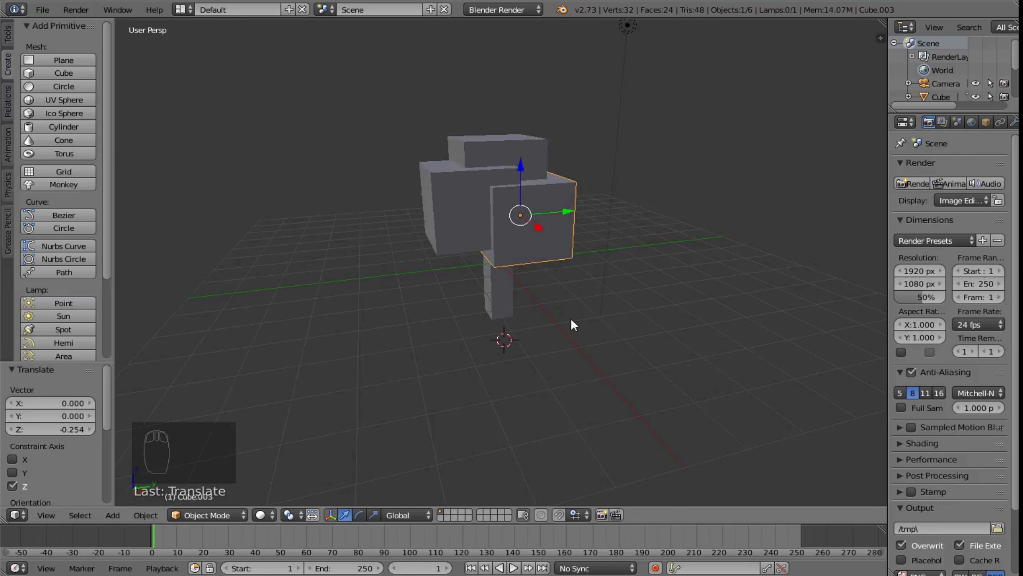
{"action": "middle_click_drag", "start_coordinate": [571, 318], "coordinate": [378, 312]}
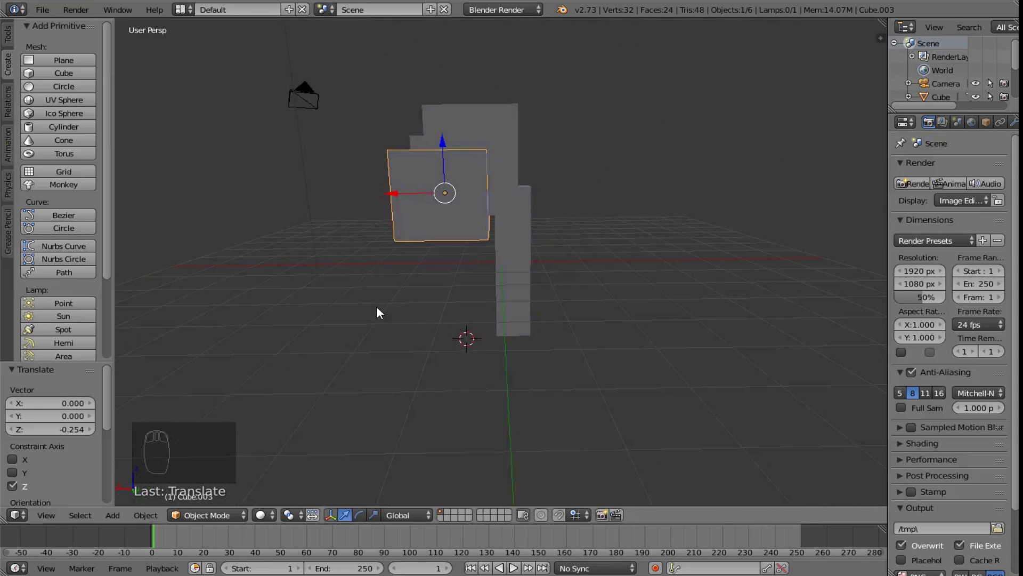
{"action": "left_click_drag", "start_coordinate": [391, 193], "coordinate": [469, 199]}
{"action": "right_click", "coordinate": [450, 127]}
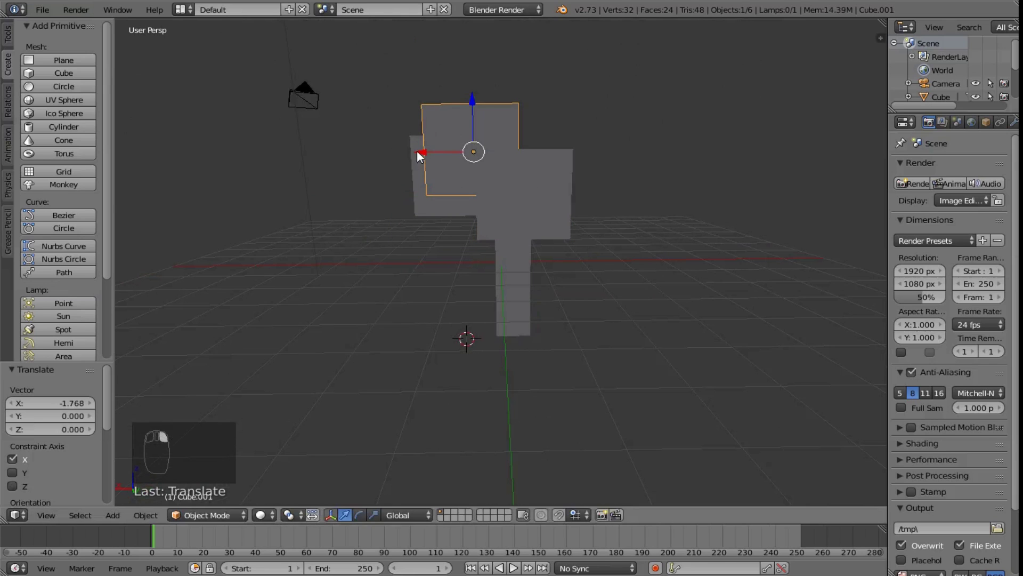
{"action": "left_click_drag", "start_coordinate": [416, 150], "coordinate": [469, 222]}
Step: Shift the left leaf cube slightly along X and 0.439 along Y
{"action": "right_click", "coordinate": [440, 166]}
{"action": "middle_click_drag", "start_coordinate": [469, 222], "coordinate": [523, 191]}
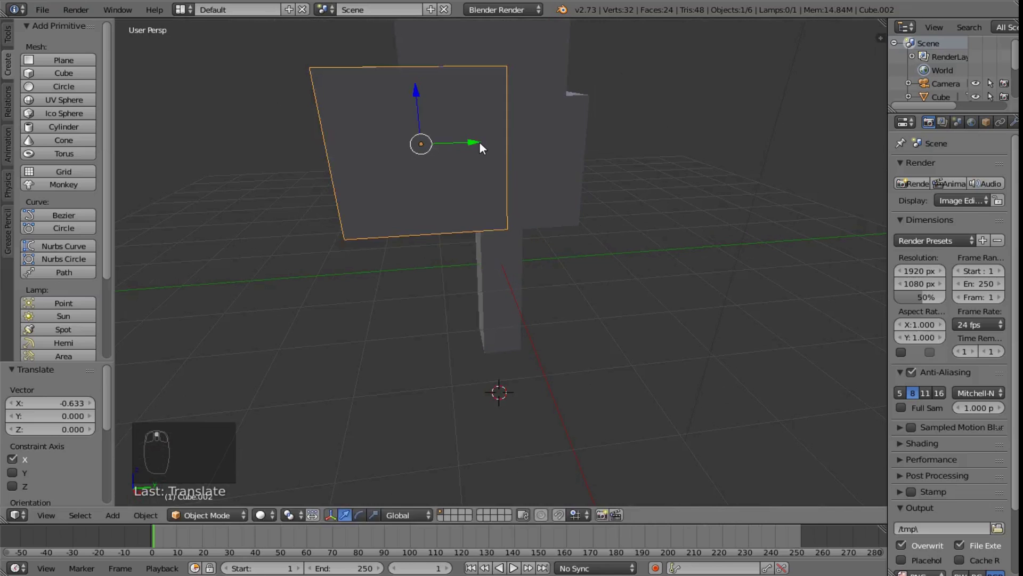
{"action": "left_click_drag", "start_coordinate": [482, 142], "coordinate": [515, 142]}
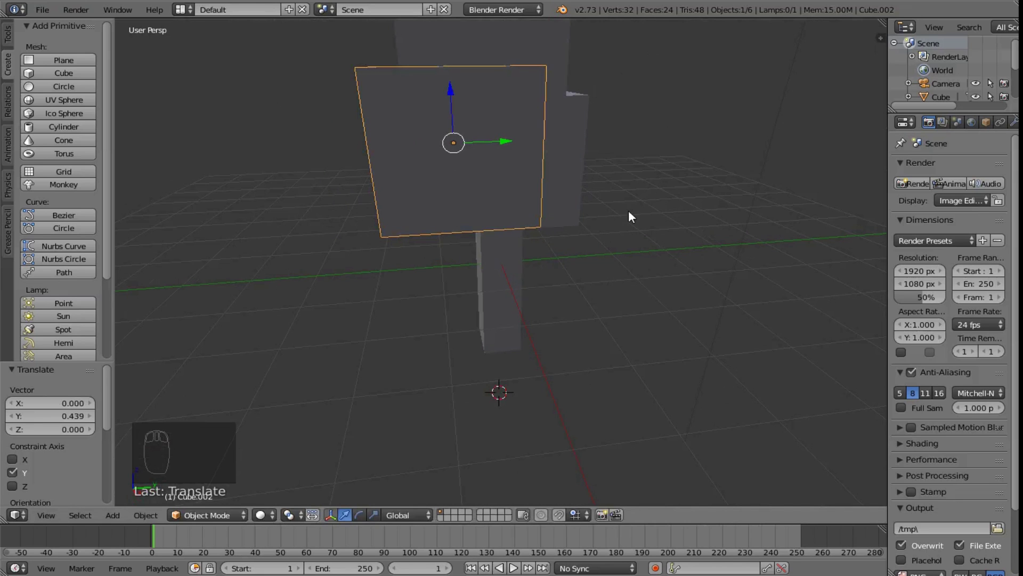
{"action": "middle_click_drag", "start_coordinate": [670, 222], "coordinate": [441, 270]}
Step: Zoom the view out and render the tree from the camera with F12
{"action": "scroll", "coordinate": [357, 243], "scroll_direction": "down", "scroll_amount": 6}
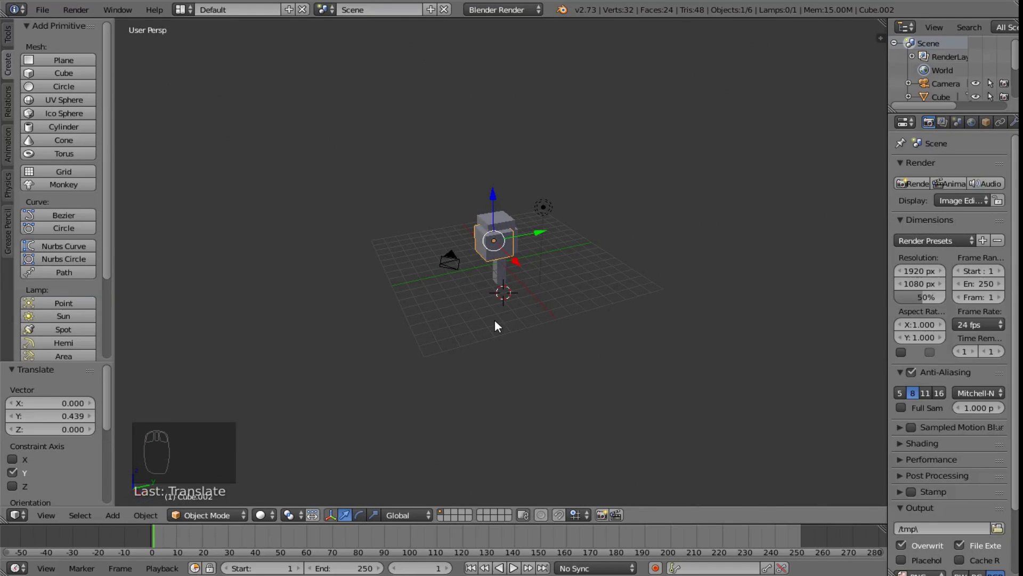
{"action": "key", "text": "F12"}
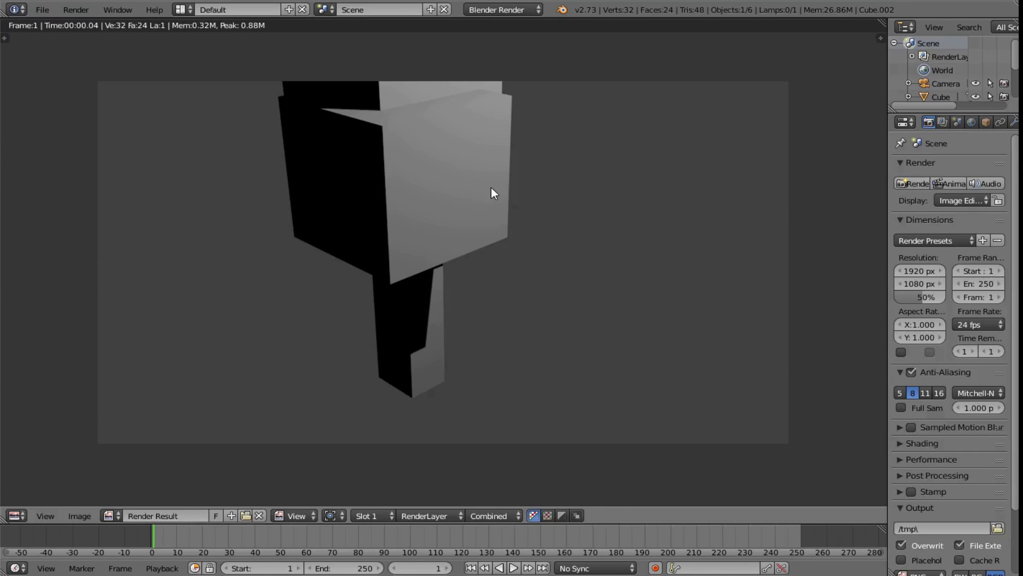
Step: Move Cube.002 to X -1.486 and Cube.001 to Y 0.316, then re-render
{"action": "key", "text": "Escape"}
{"action": "left_click_drag", "start_coordinate": [517, 260], "coordinate": [506, 254]}
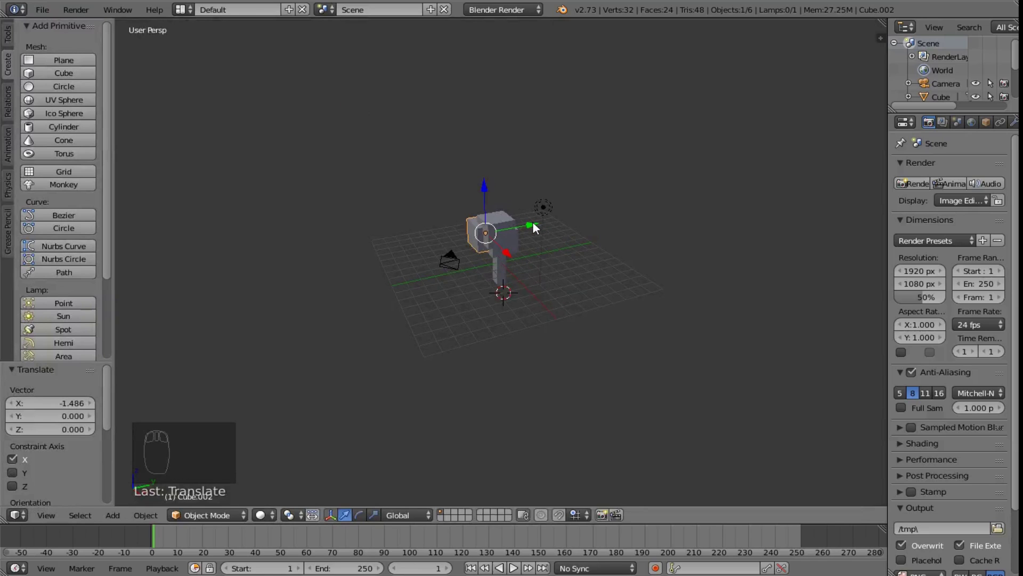
{"action": "right_click", "coordinate": [511, 215]}
{"action": "left_click_drag", "start_coordinate": [539, 218], "coordinate": [549, 216]}
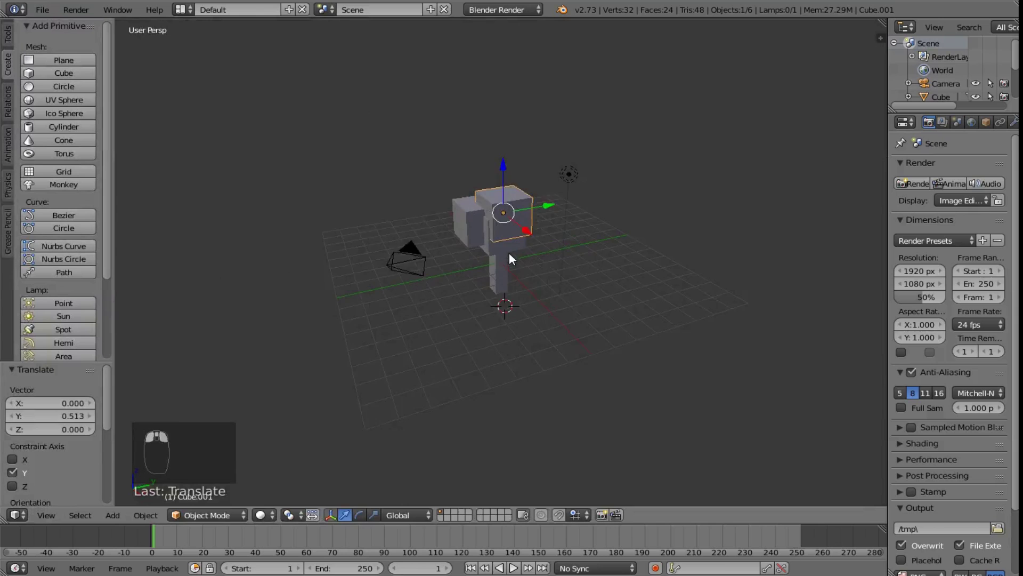
{"action": "scroll", "coordinate": [575, 146], "scroll_direction": "up", "scroll_amount": 5}
{"action": "left_click_drag", "start_coordinate": [558, 128], "coordinate": [585, 133]}
{"action": "key", "text": "F12"}
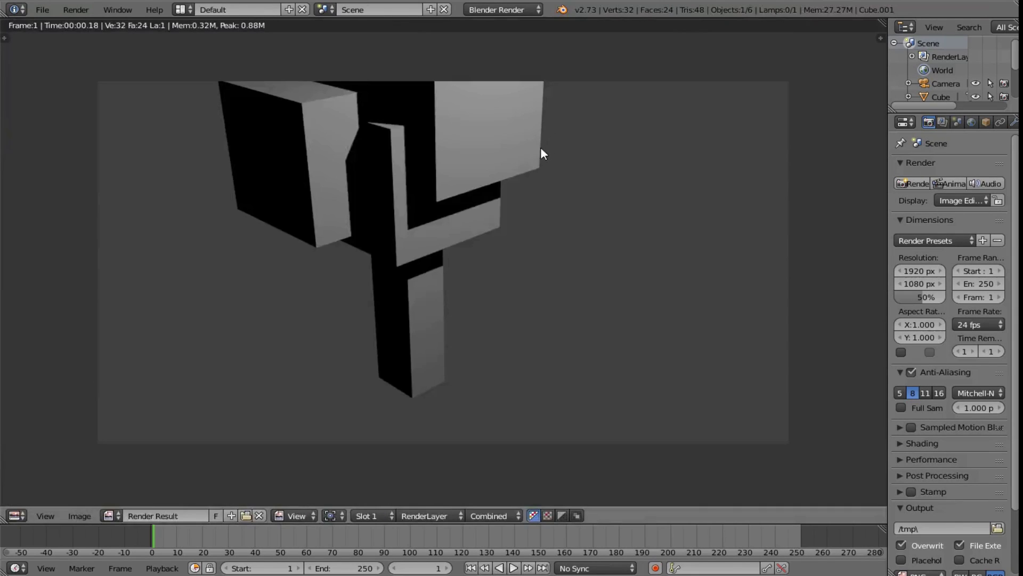
Step: Lower the first leaf cube along Z so it rests on the trunk
{"action": "key", "text": "Escape"}
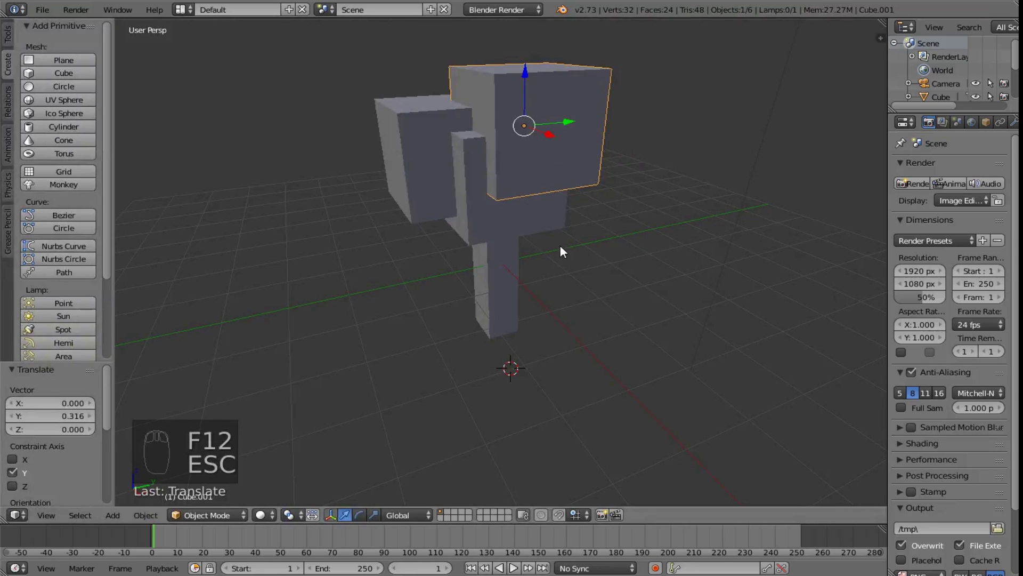
{"action": "scroll", "coordinate": [561, 244], "scroll_direction": "down", "scroll_amount": 4}
{"action": "right_click", "coordinate": [508, 289]}
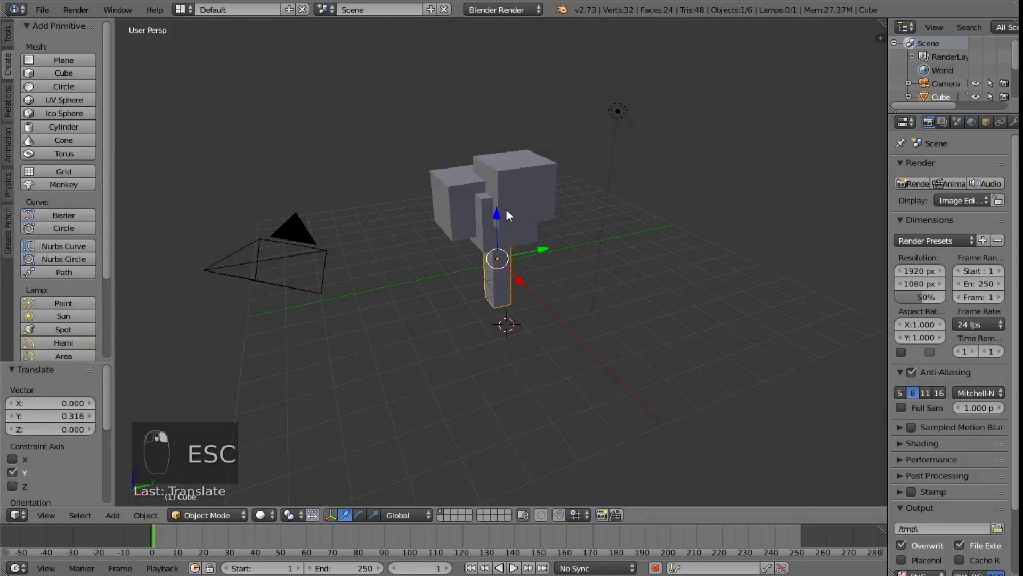
{"action": "right_click", "coordinate": [496, 213]}
{"action": "key", "text": "g"}
{"action": "key", "text": "z"}
{"action": "left_click", "coordinate": [488, 225]}
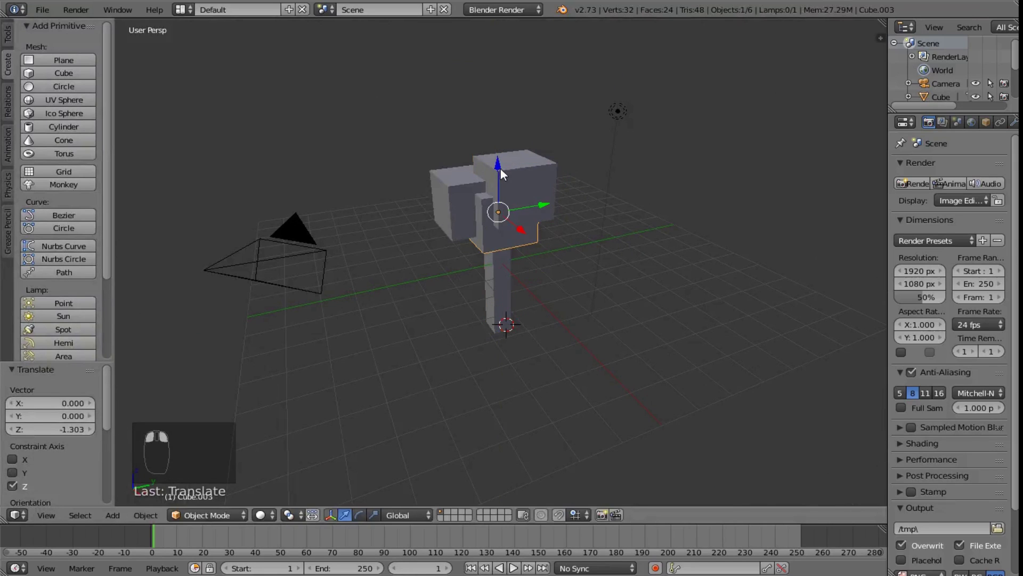
{"action": "key", "text": "g"}
{"action": "key", "text": "z"}
{"action": "left_click", "coordinate": [522, 192]}
Step: Lower the second and third leaf cubes along Z, then render to check the canopy
{"action": "right_click", "coordinate": [513, 178]}
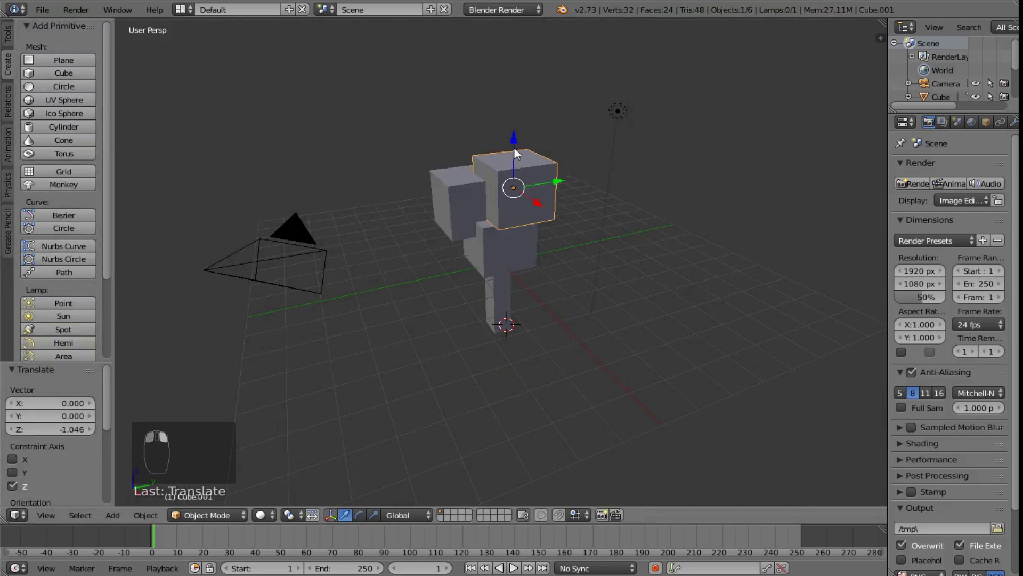
{"action": "key", "text": "g"}
{"action": "key", "text": "z"}
{"action": "left_click", "coordinate": [494, 186]}
{"action": "right_click", "coordinate": [469, 184]}
{"action": "key", "text": "g"}
{"action": "key", "text": "z"}
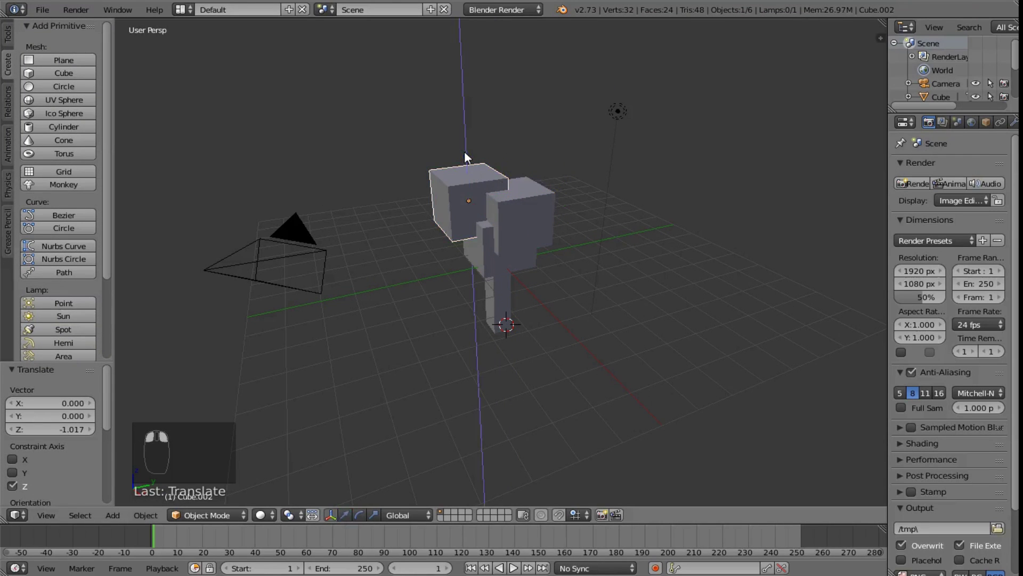
{"action": "left_click", "coordinate": [469, 166]}
{"action": "key", "text": "F12"}
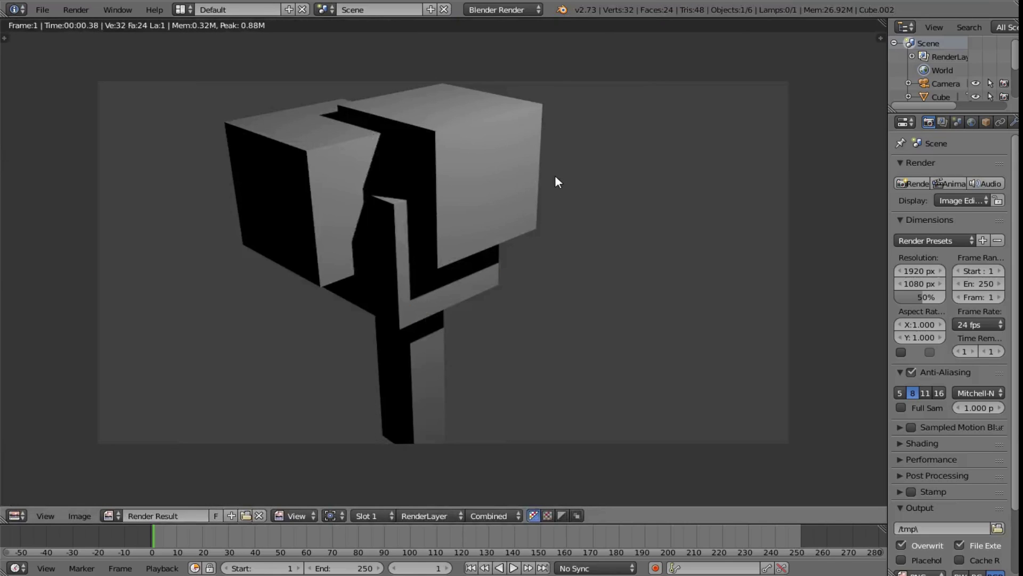
Step: Move the lamp along X toward the tree and to -3.438 on Y, then check-render
{"action": "key", "text": "Escape"}
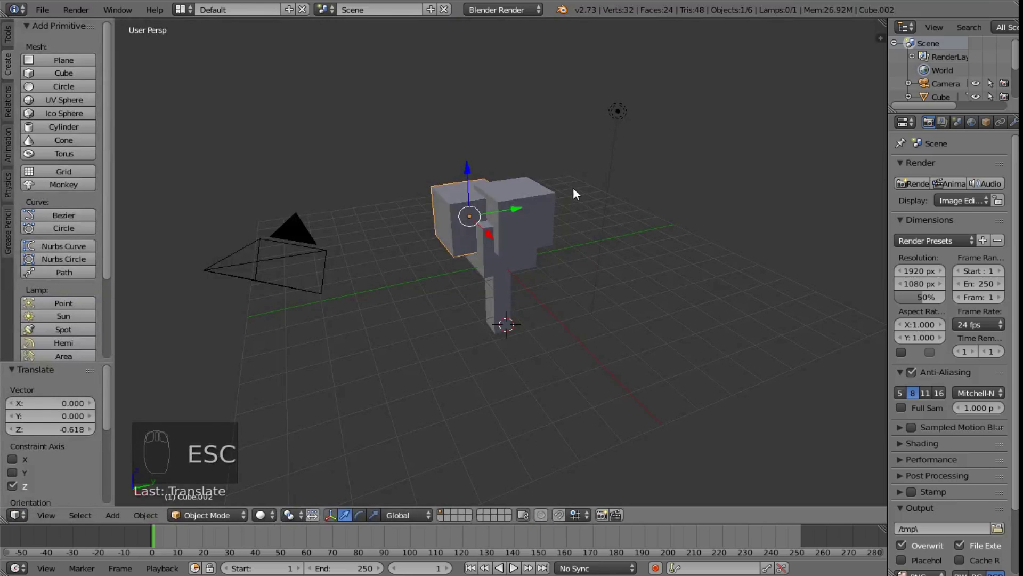
{"action": "right_click", "coordinate": [619, 111]}
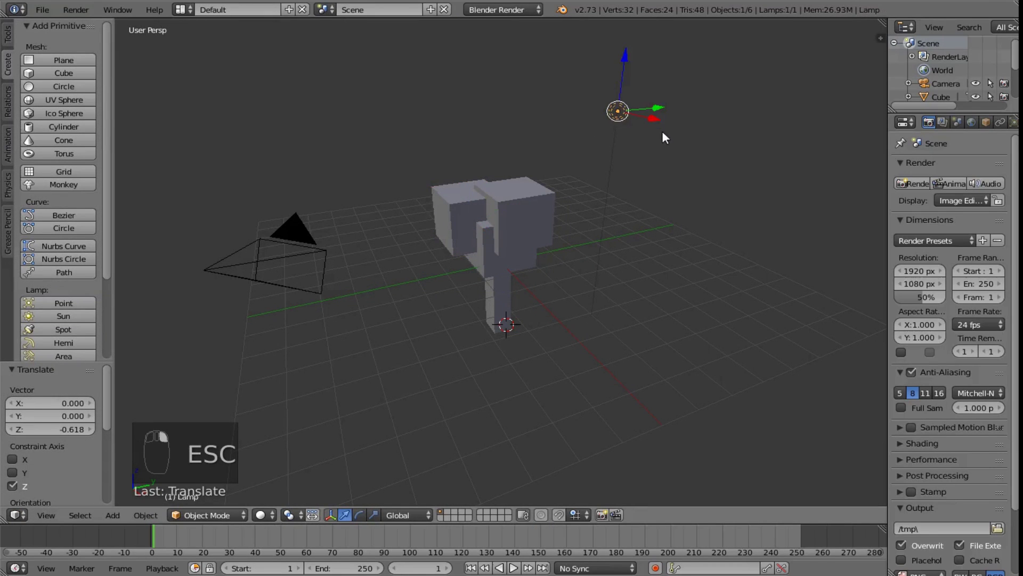
{"action": "left_click_drag", "start_coordinate": [653, 119], "coordinate": [724, 156]}
{"action": "left_click_drag", "start_coordinate": [728, 121], "coordinate": [559, 156]}
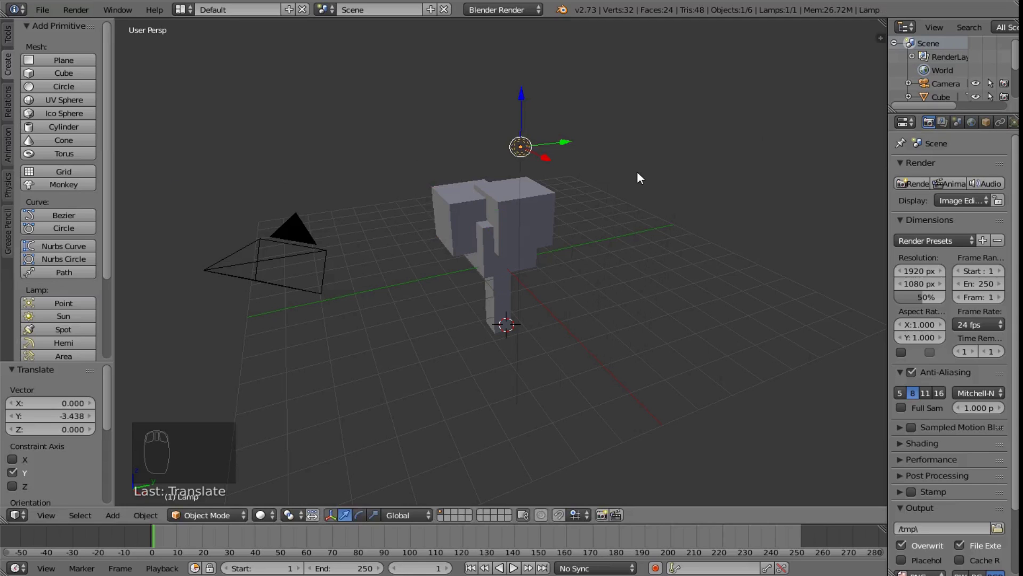
{"action": "key", "text": "F12"}
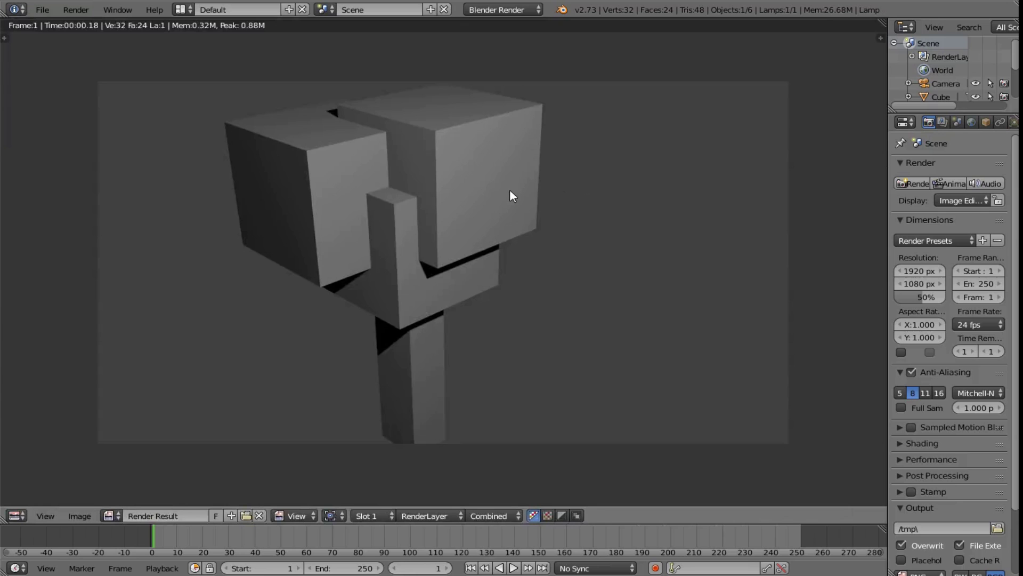
{"action": "key", "text": "Escape"}
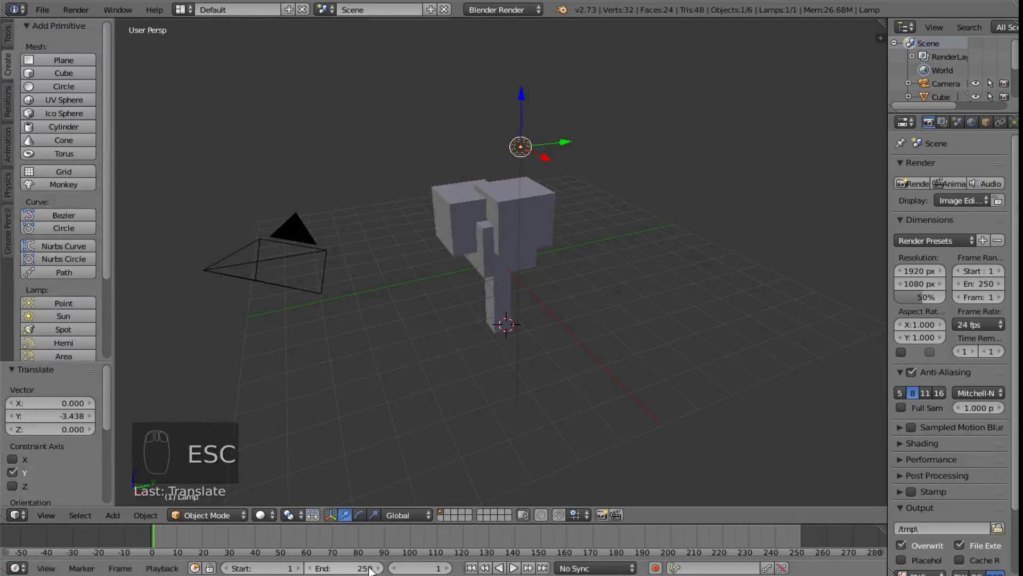
Step: Shift Cube.001 0.208 along X and scale it down to 0.585
{"action": "left_click", "coordinate": [346, 516]}
{"action": "right_click", "coordinate": [498, 219]}
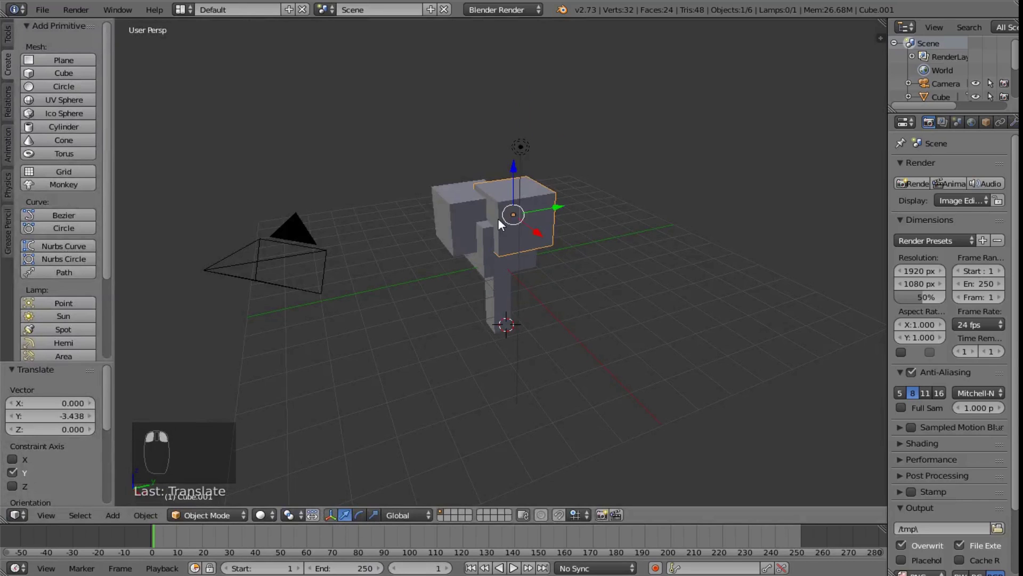
{"action": "mouse_move", "coordinate": [540, 228]}
{"action": "left_mouse_down"}
{"action": "mouse_move", "coordinate": [573, 280]}
{"action": "mouse_move", "coordinate": [534, 242]}
{"action": "left_mouse_up"}
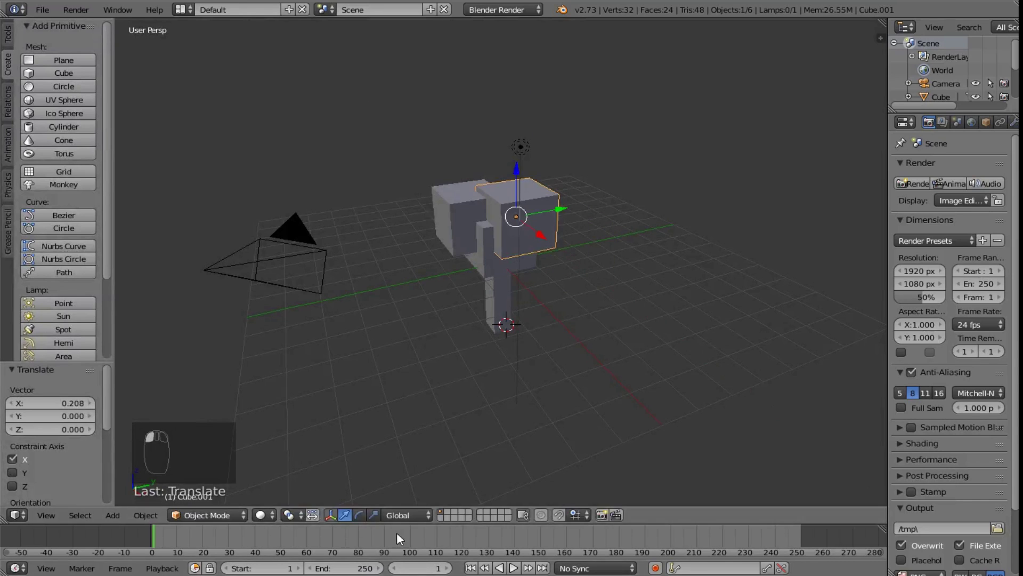
{"action": "left_click", "coordinate": [374, 515]}
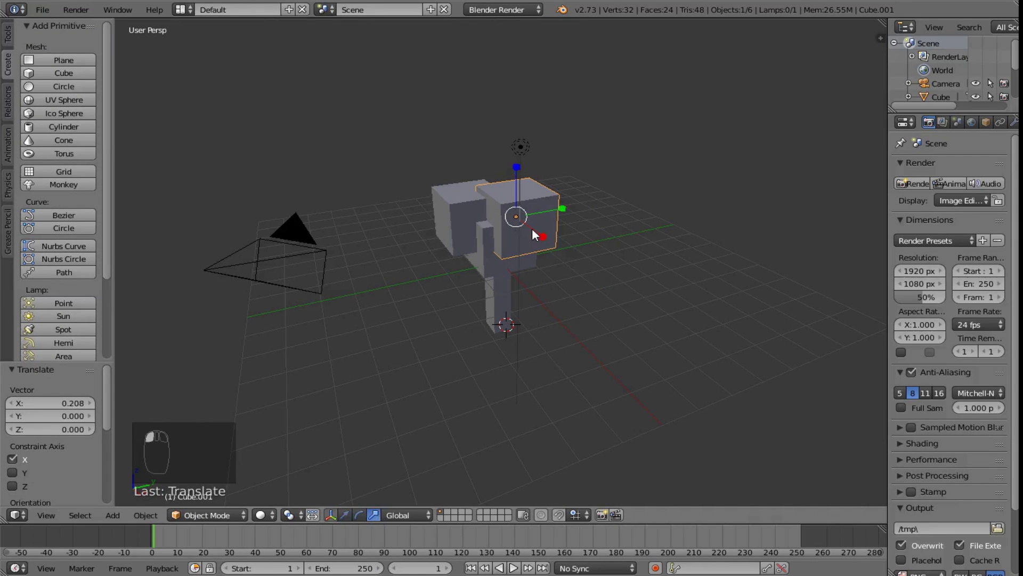
{"action": "mouse_move", "coordinate": [536, 228]}
{"action": "left_mouse_down"}
{"action": "mouse_move", "coordinate": [561, 206]}
{"action": "mouse_move", "coordinate": [543, 212]}
{"action": "left_mouse_up"}
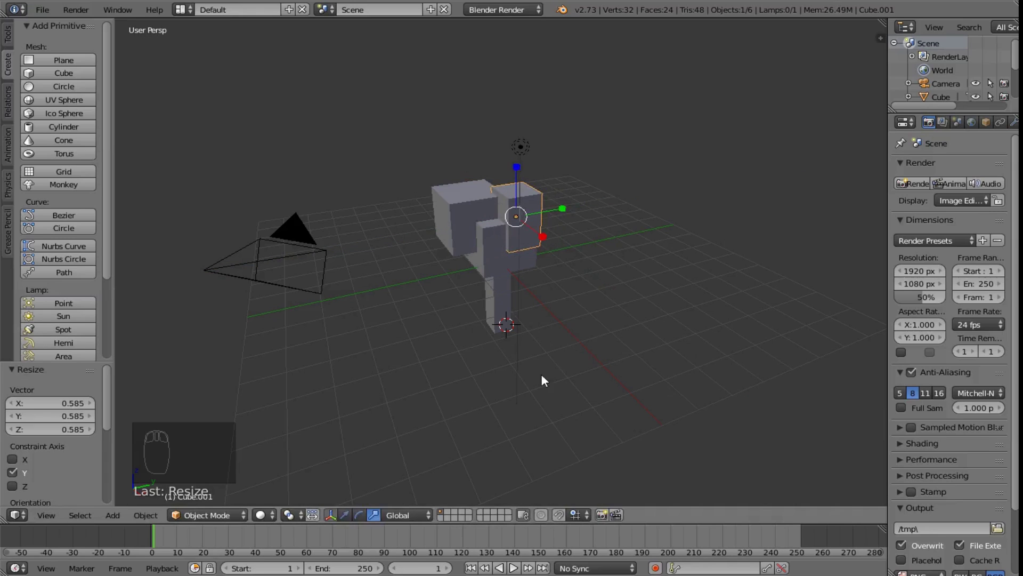